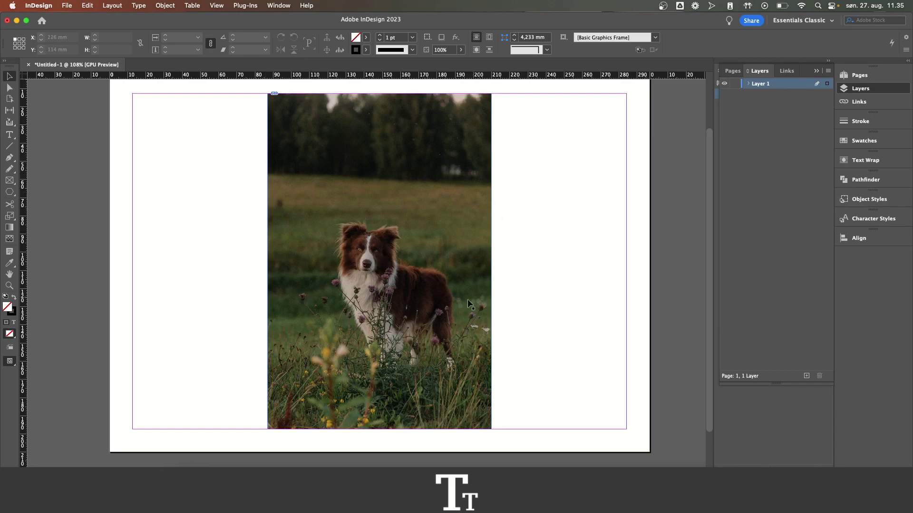
# Step: Place the dog photo on the page as a large frame and select it
pyautogui.scroll(-1, 478, 243)
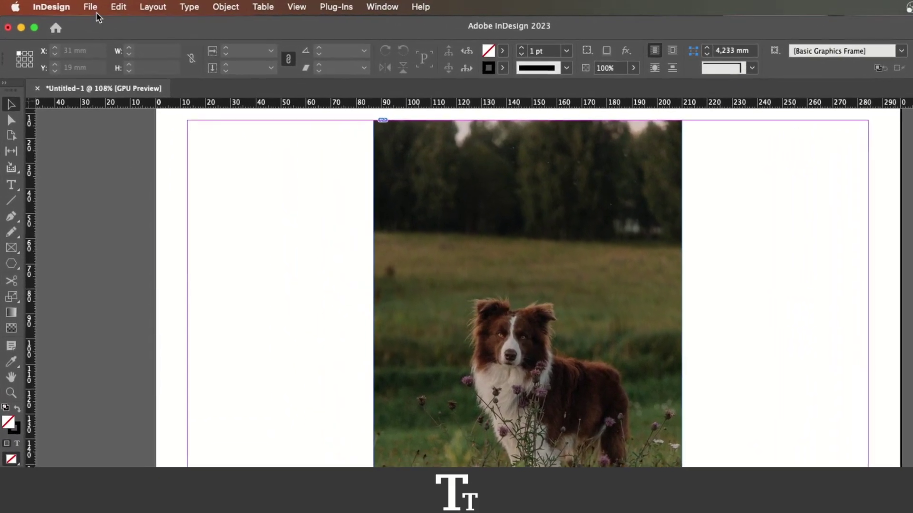
pyautogui.click(96, 12)
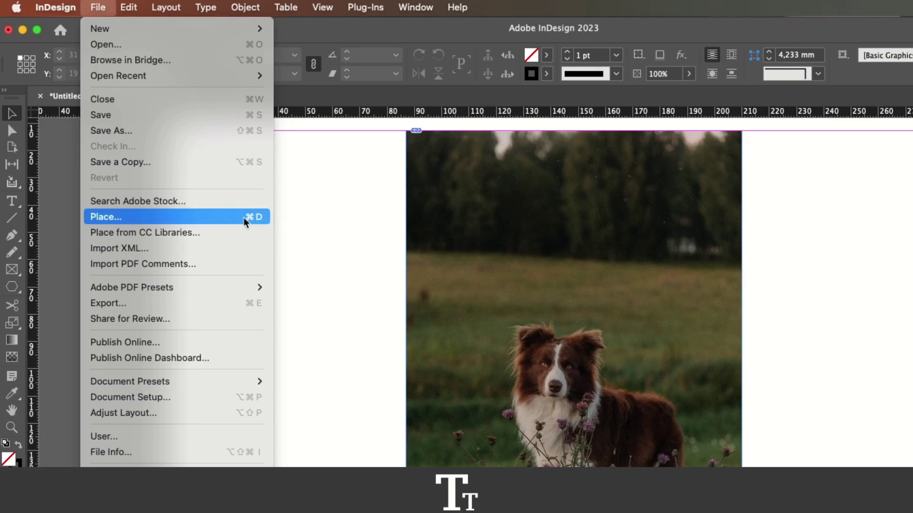
pyautogui.click(260, 218)
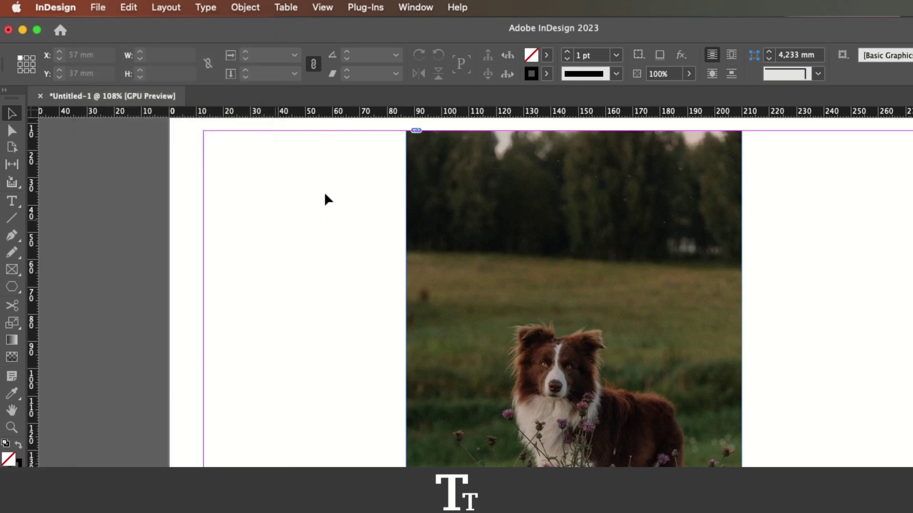
pyautogui.moveTo(342, 169); pyautogui.dragTo(647, 353)
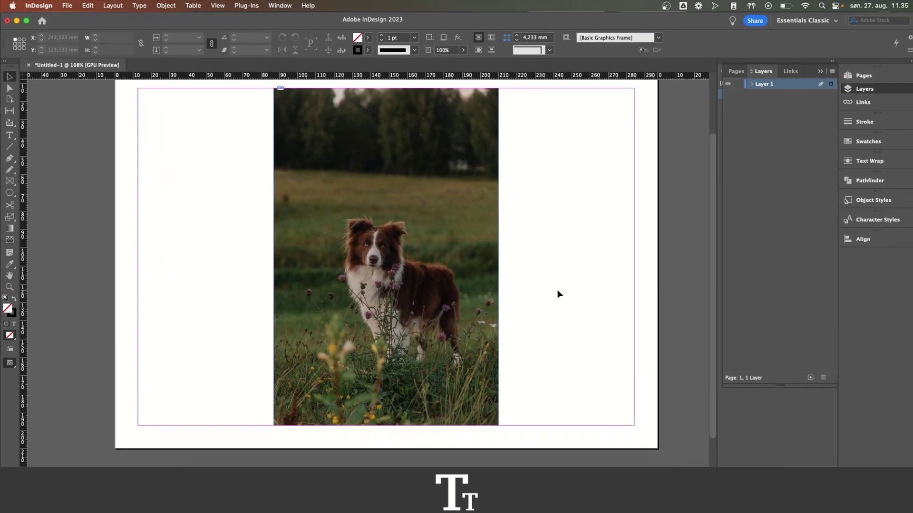
pyautogui.click(490, 327)
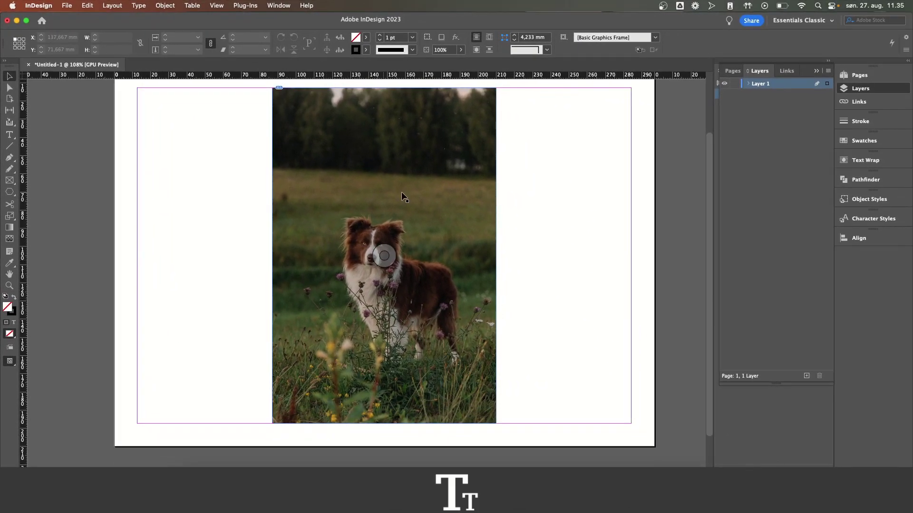
# Step: Switch the frame drawing tool from Rectangle Tool to Polygon Tool
pyautogui.scroll(-1, 501, 254)
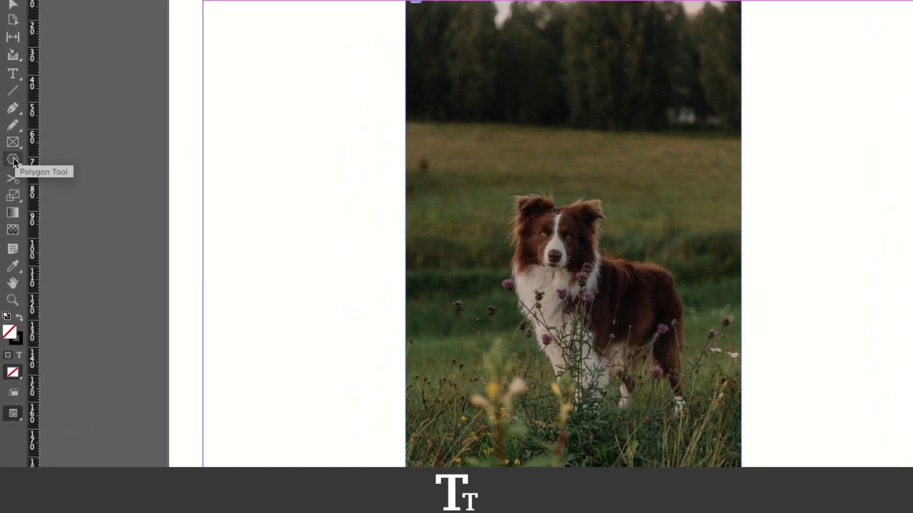
pyautogui.click(16, 159)
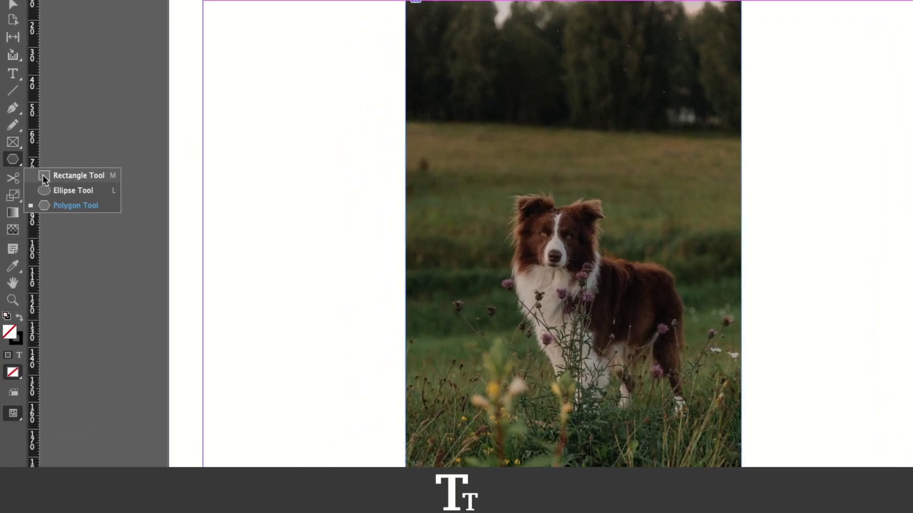
pyautogui.click(42, 175)
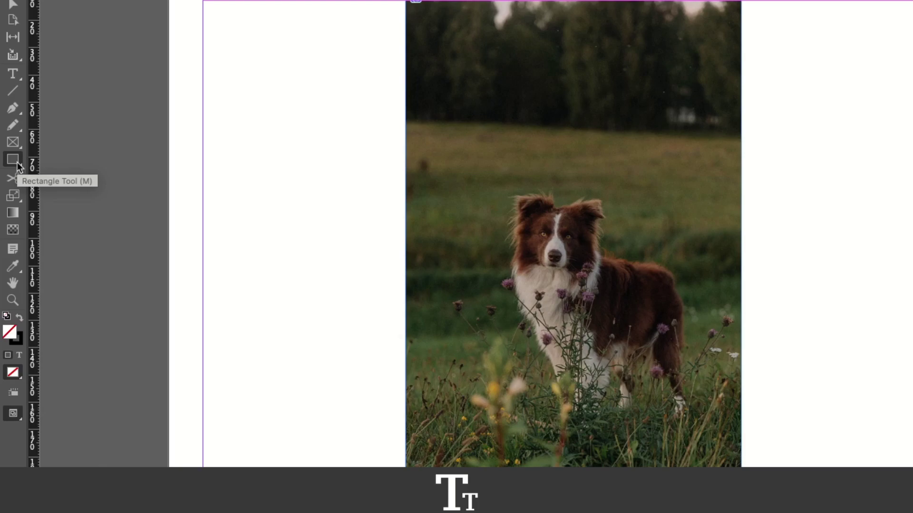
pyautogui.click(17, 163)
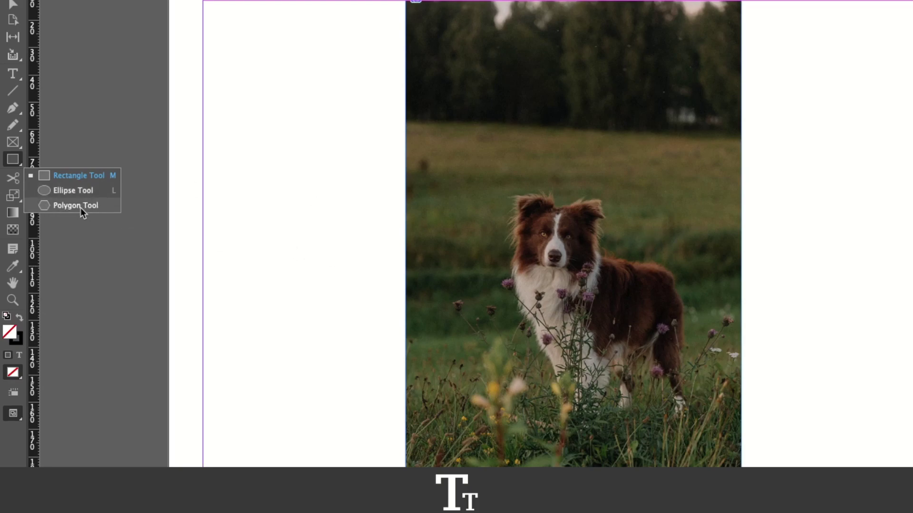
pyautogui.click(67, 207)
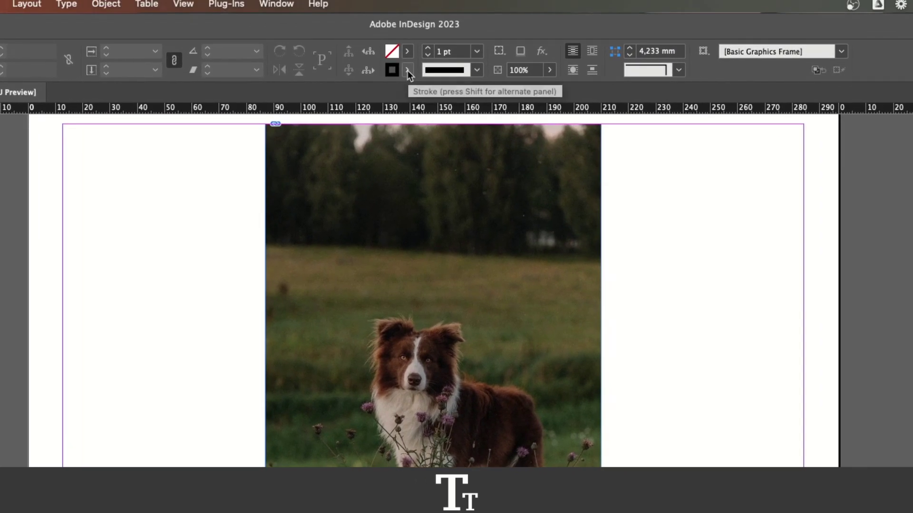
# Step: Set the stroke colour to [None] in the Control panel swatches
pyautogui.click(446, 35)
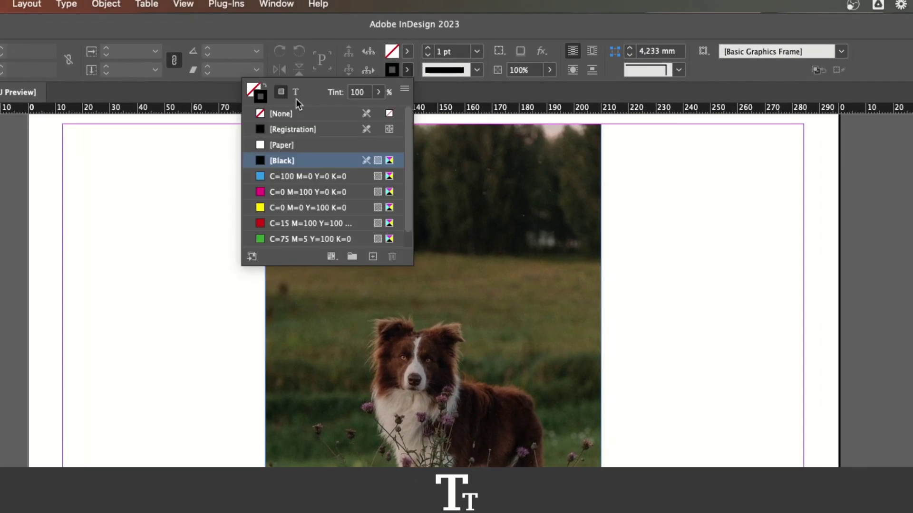
pyautogui.click(287, 114)
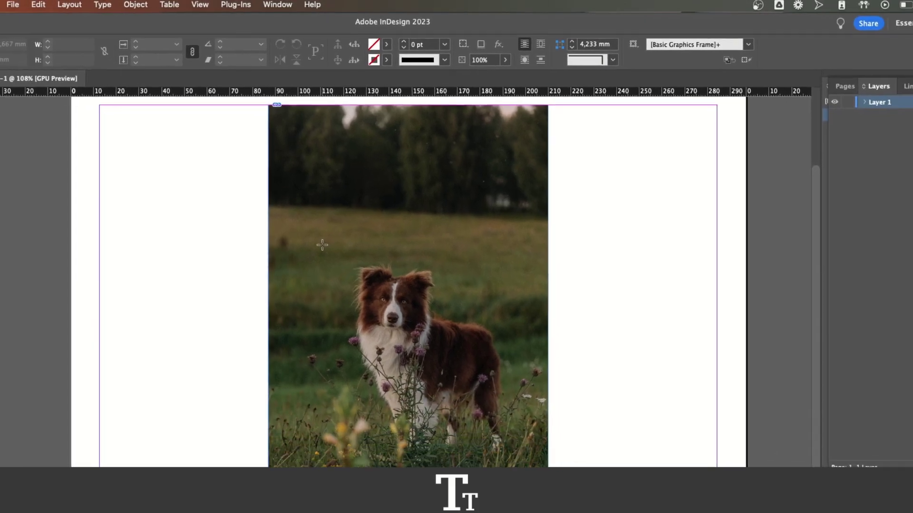
# Step: Draw a roughly 74 × 62 mm hexagon over the dog's head, nudge it into place, and select it
pyautogui.moveTo(314, 198); pyautogui.dragTo(464, 313)
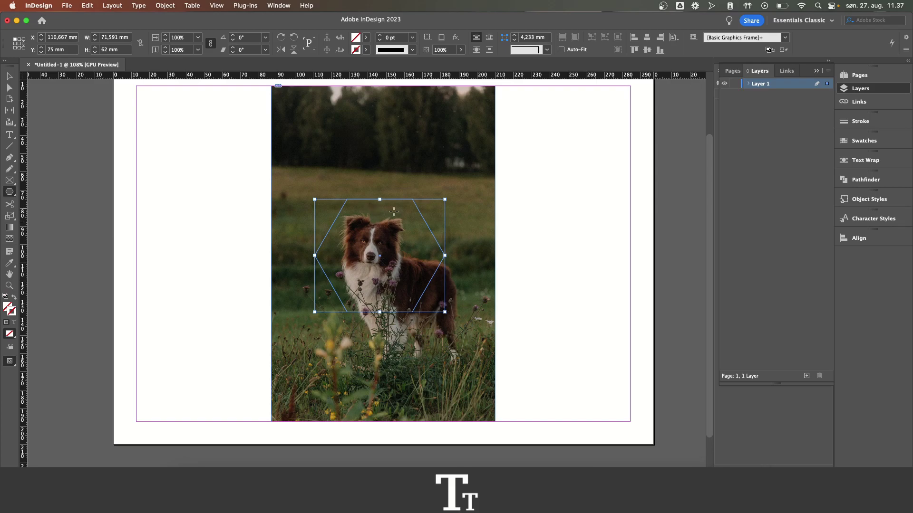
pyautogui.press('v')
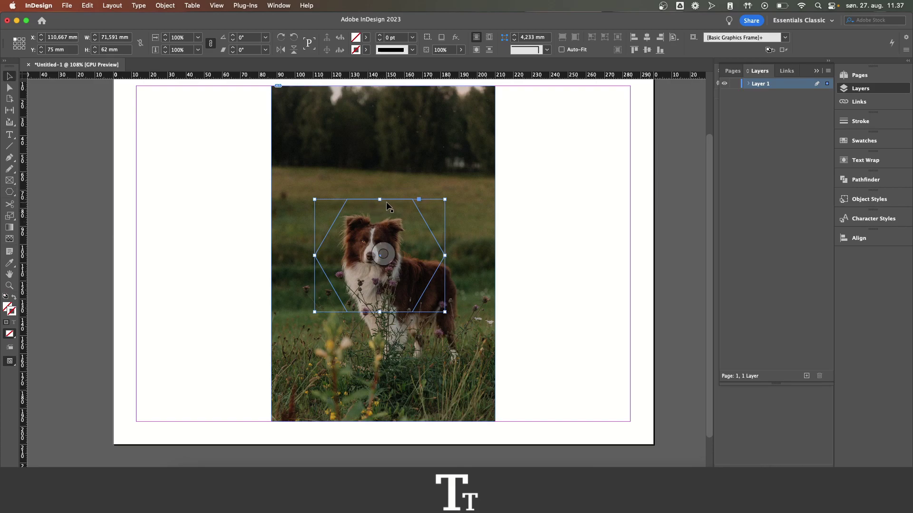
pyautogui.scroll(-2, 386, 204)
pyautogui.moveTo(387, 199); pyautogui.dragTo(385, 180)
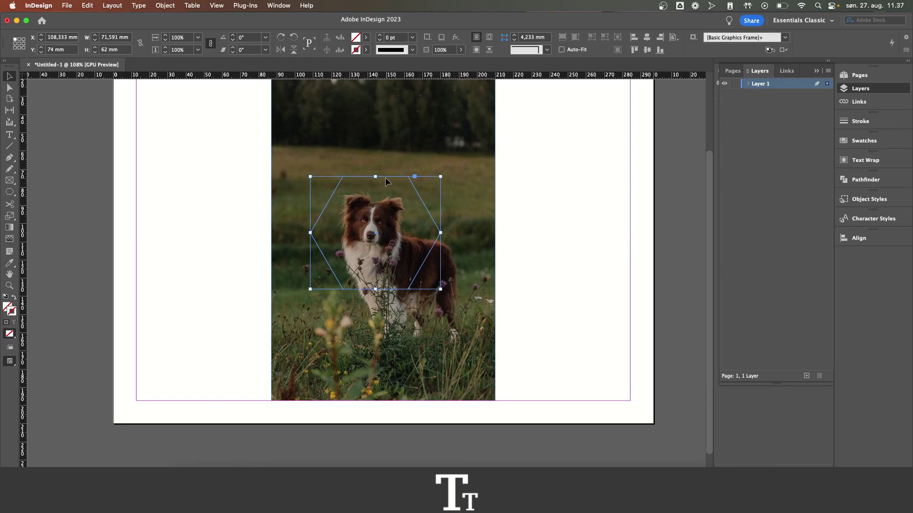
pyautogui.moveTo(386, 179); pyautogui.dragTo(385, 179)
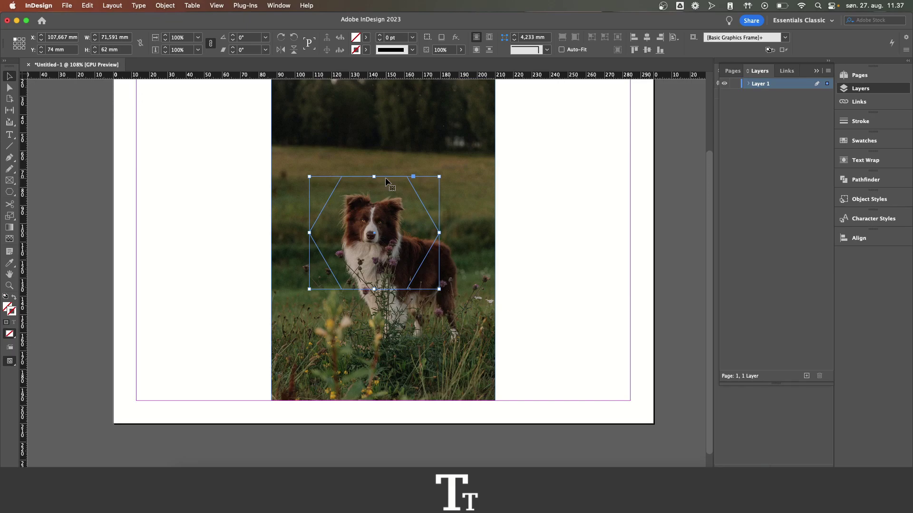
pyautogui.click(422, 164)
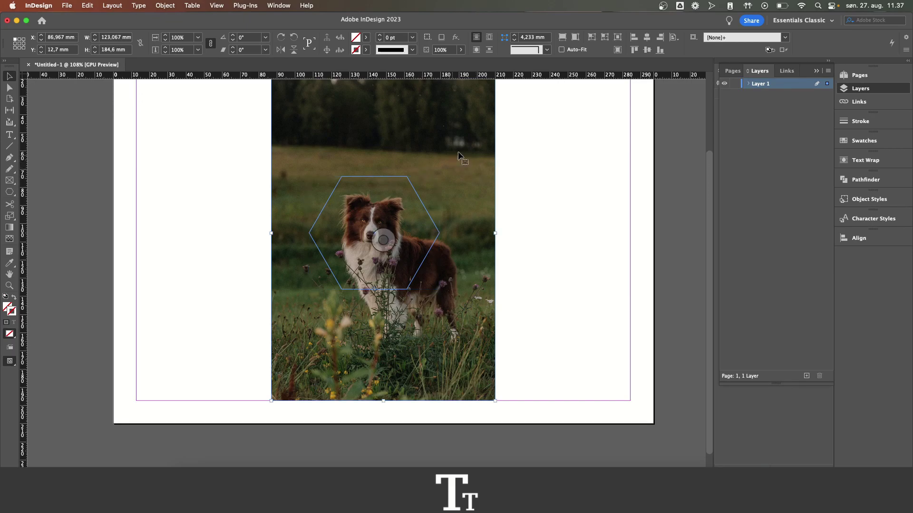
pyautogui.click(408, 185)
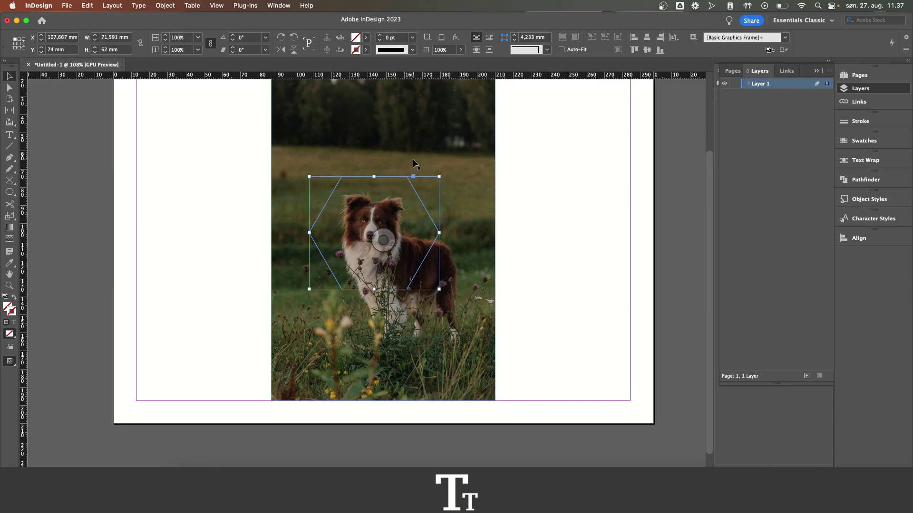
# Step: Select the large dog photo frame and cut it with Edit > Cut
pyautogui.click(413, 164)
pyautogui.scroll(2, 413, 166)
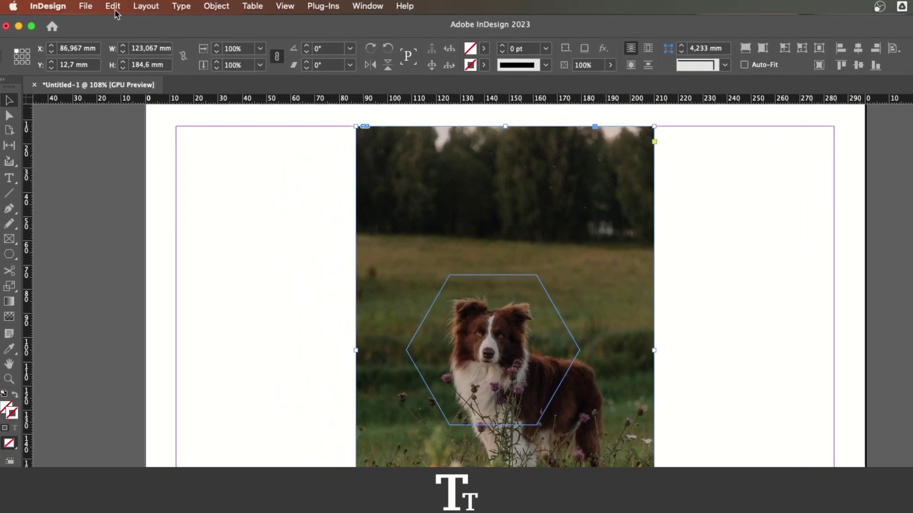
pyautogui.click(114, 7)
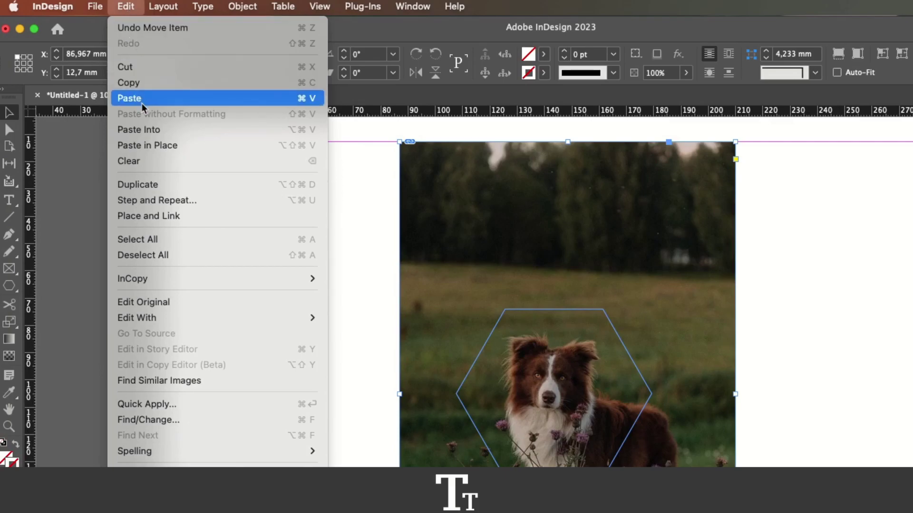
pyautogui.click(156, 68)
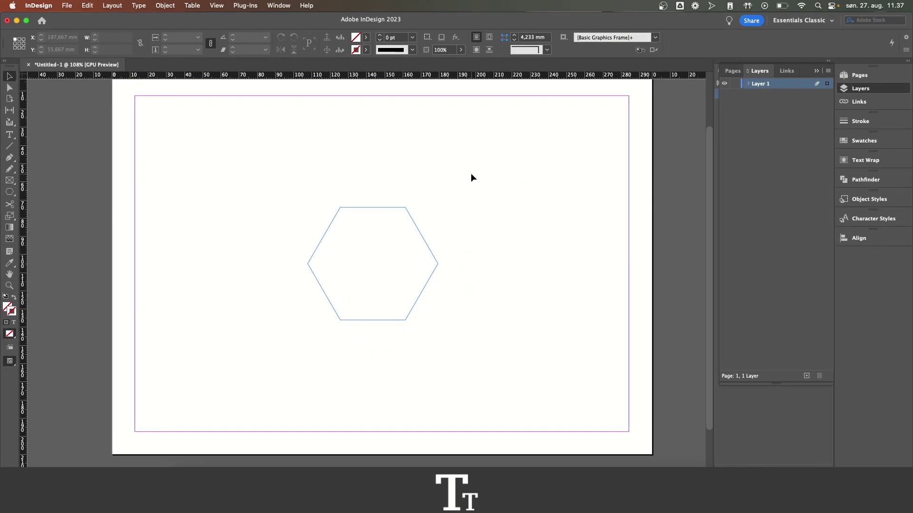
# Step: Paste the dog photo into the selected hexagon with Edit > Paste Into, then deselect
pyautogui.moveTo(311, 178); pyautogui.dragTo(476, 333)
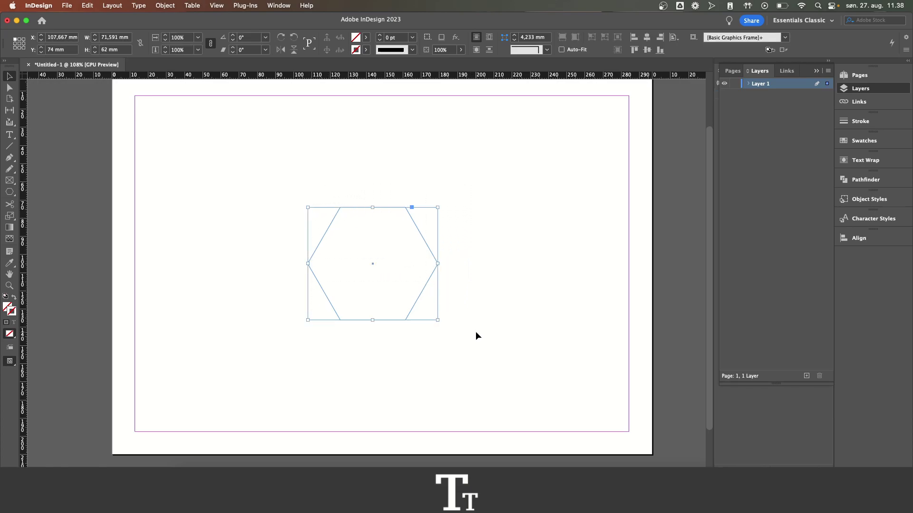
pyautogui.click(87, 5)
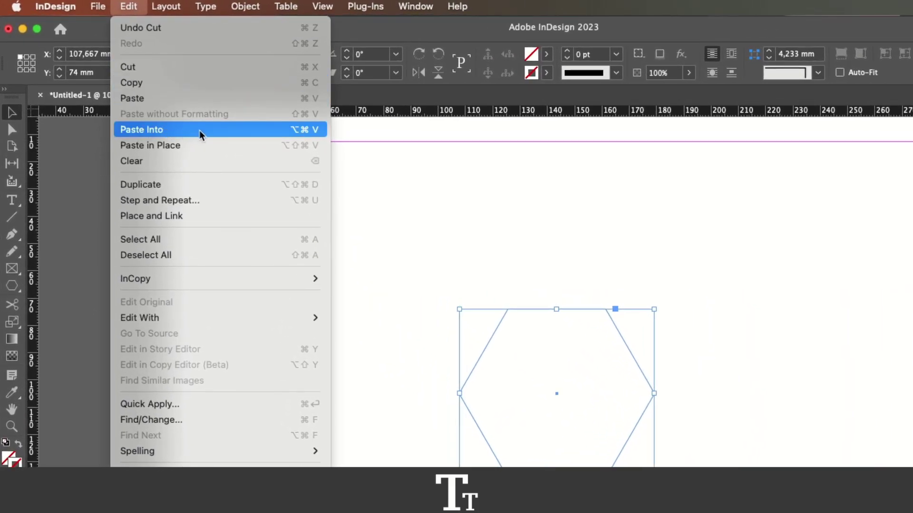
pyautogui.click(264, 131)
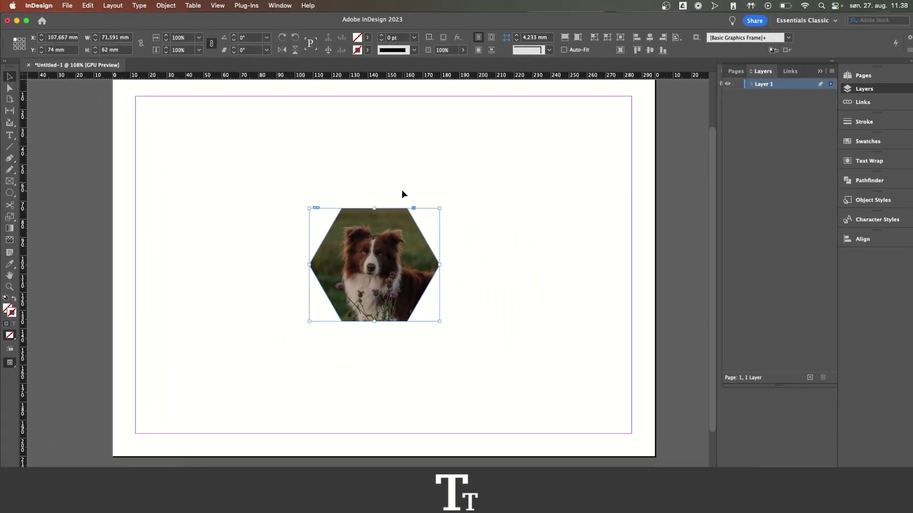
pyautogui.click(385, 221)
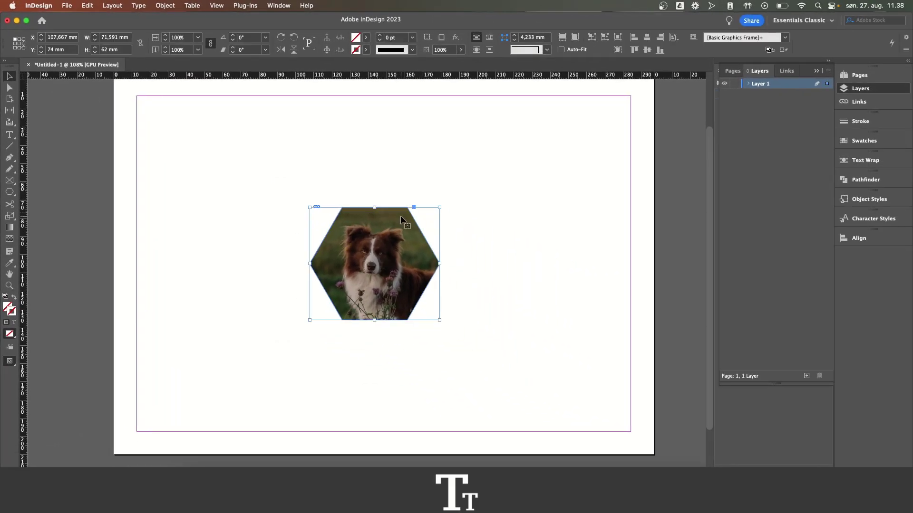
pyautogui.click(403, 195)
# Step: Drag the hexagon frame up and right, then nudge the dog image slightly left inside it
pyautogui.scroll(-1, 397, 214)
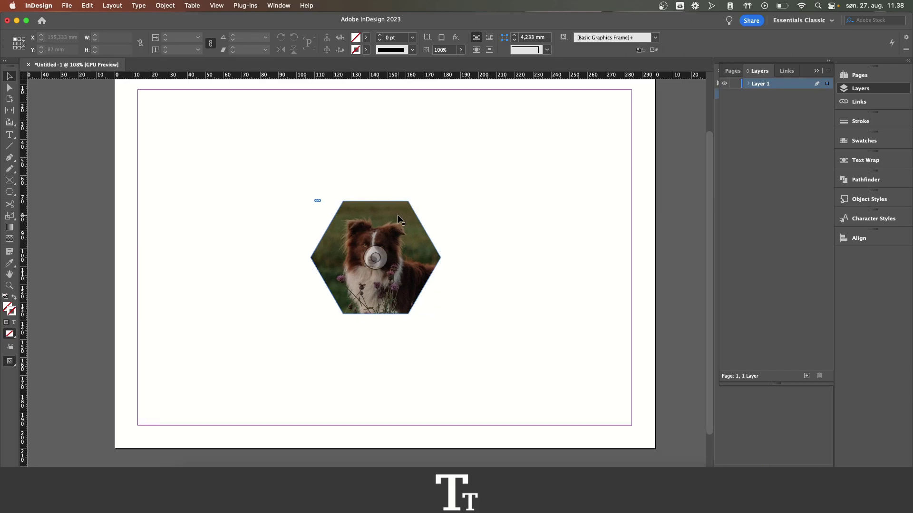
pyautogui.moveTo(398, 214); pyautogui.dragTo(454, 188)
pyautogui.doubleClick(464, 206)
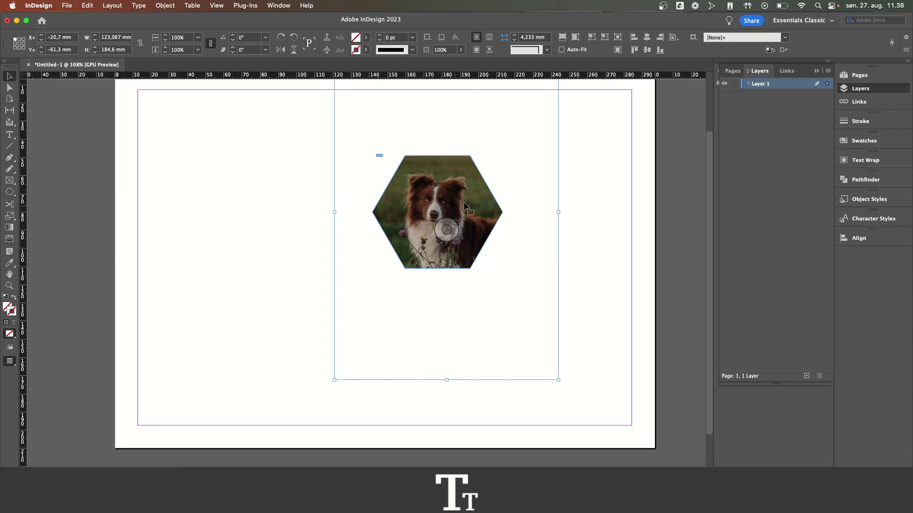
pyautogui.press('super+shift+a')
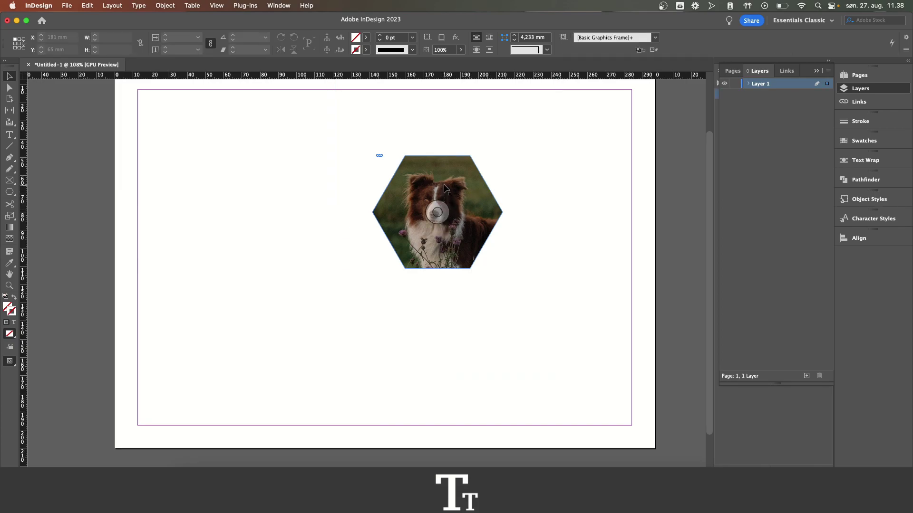
pyautogui.doubleClick(444, 190)
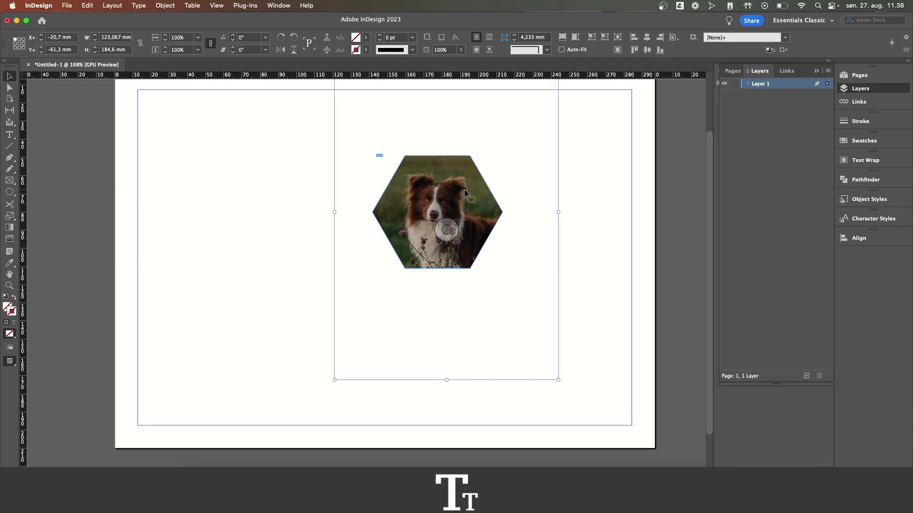
pyautogui.moveTo(458, 190); pyautogui.dragTo(456, 189)
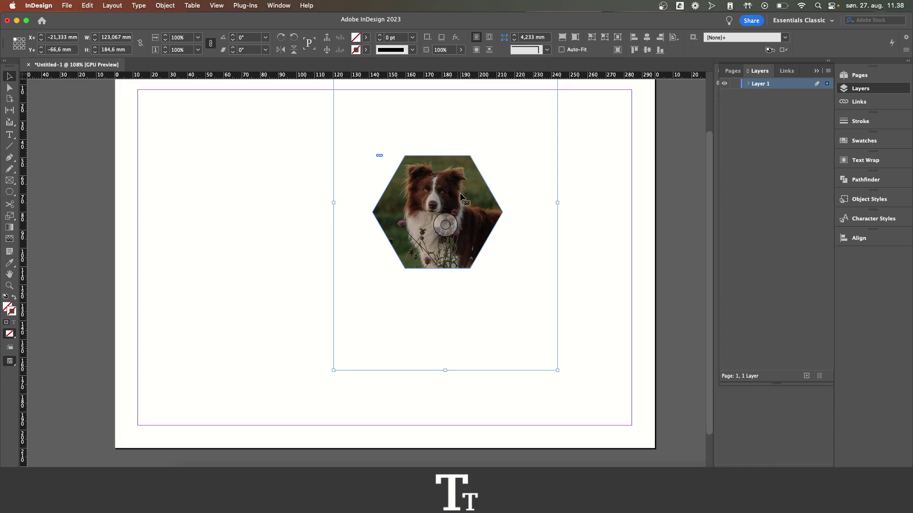
pyautogui.click(506, 181)
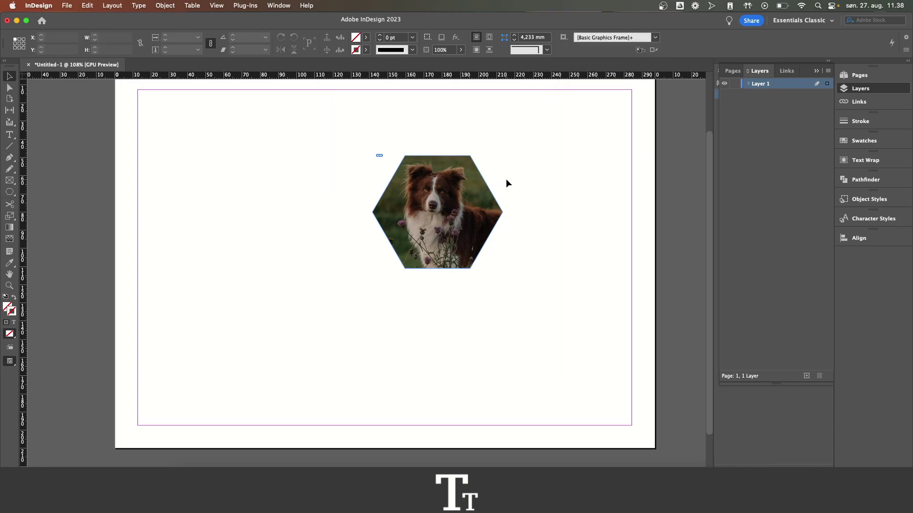
pyautogui.scroll(1, 497, 193)
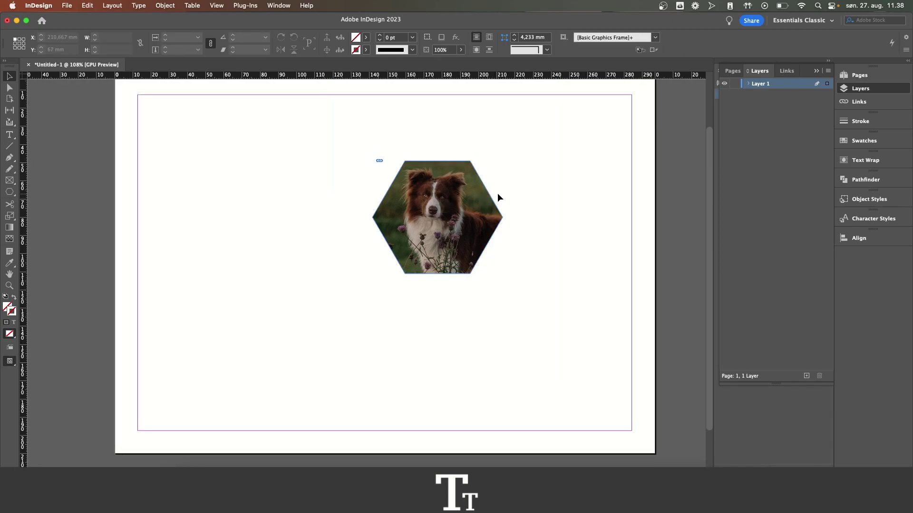